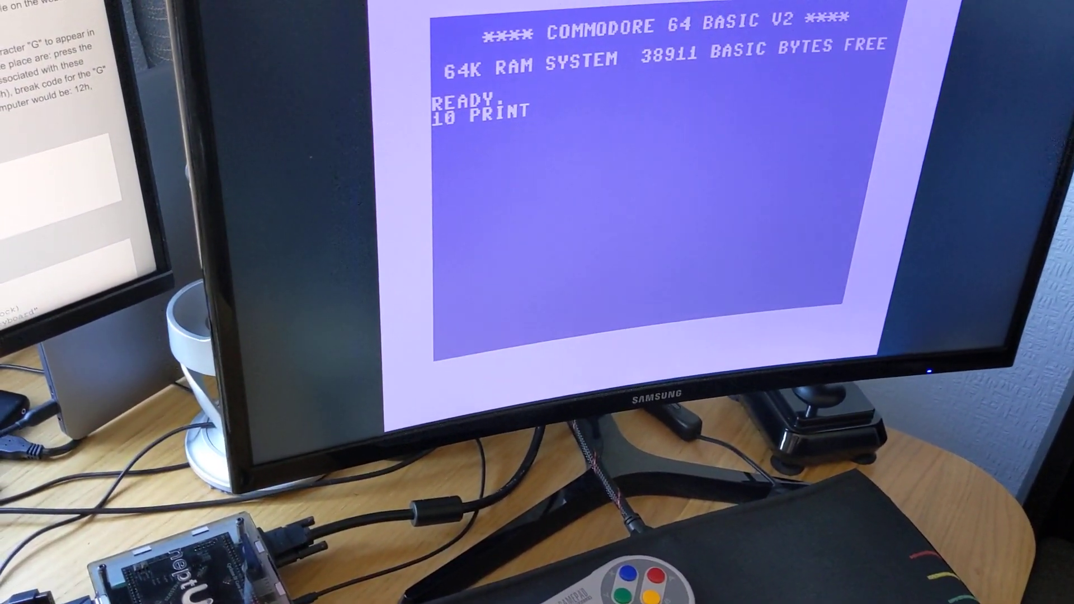
{"action": "type", "text": "\""}
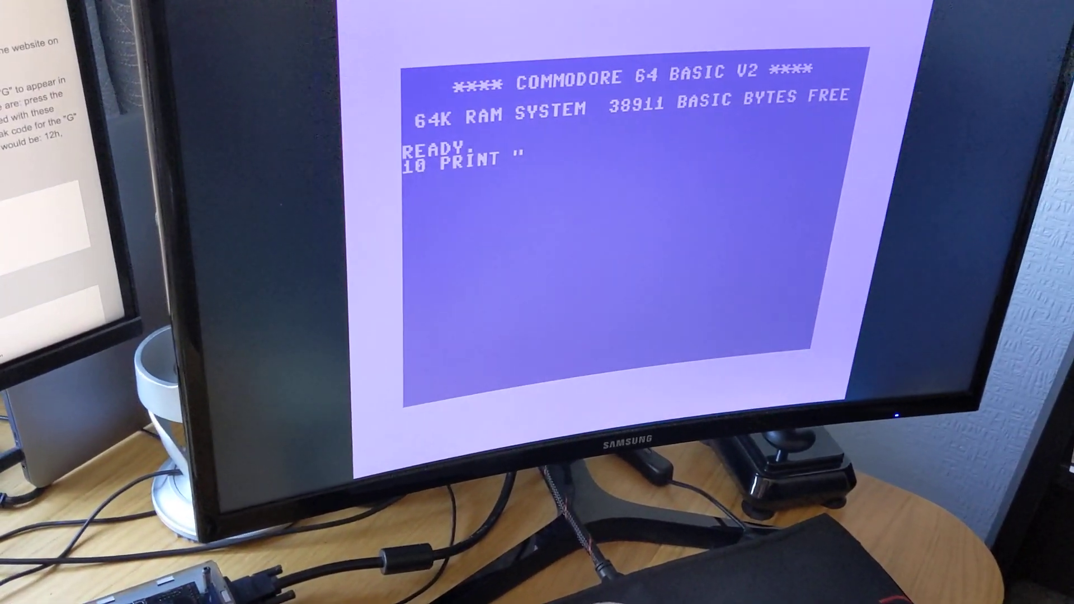
{"action": "type", "text": "HELO"}
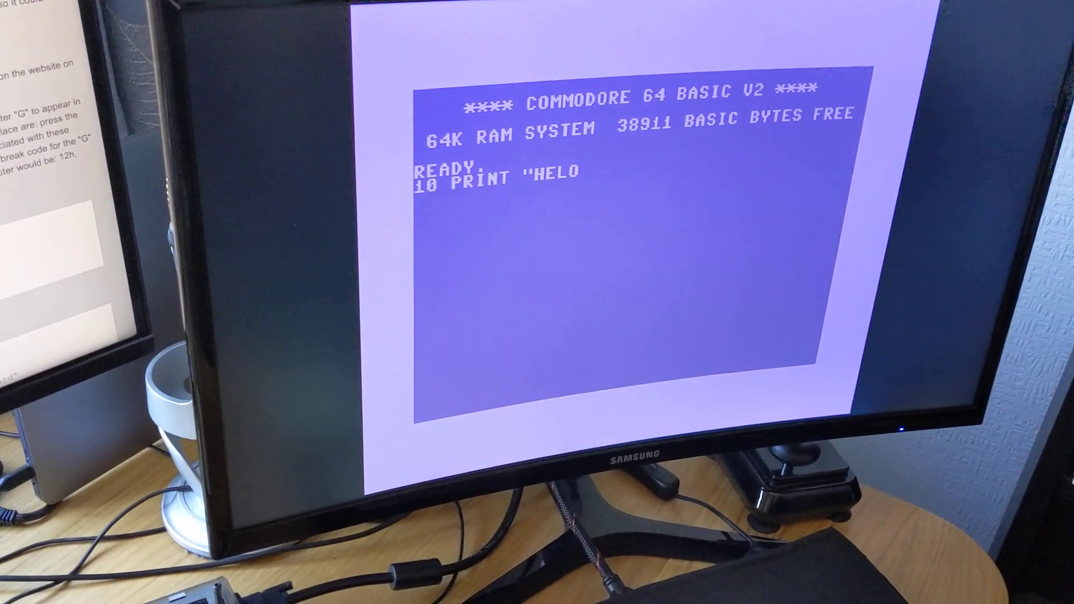
{"action": "type", "text": "\""}
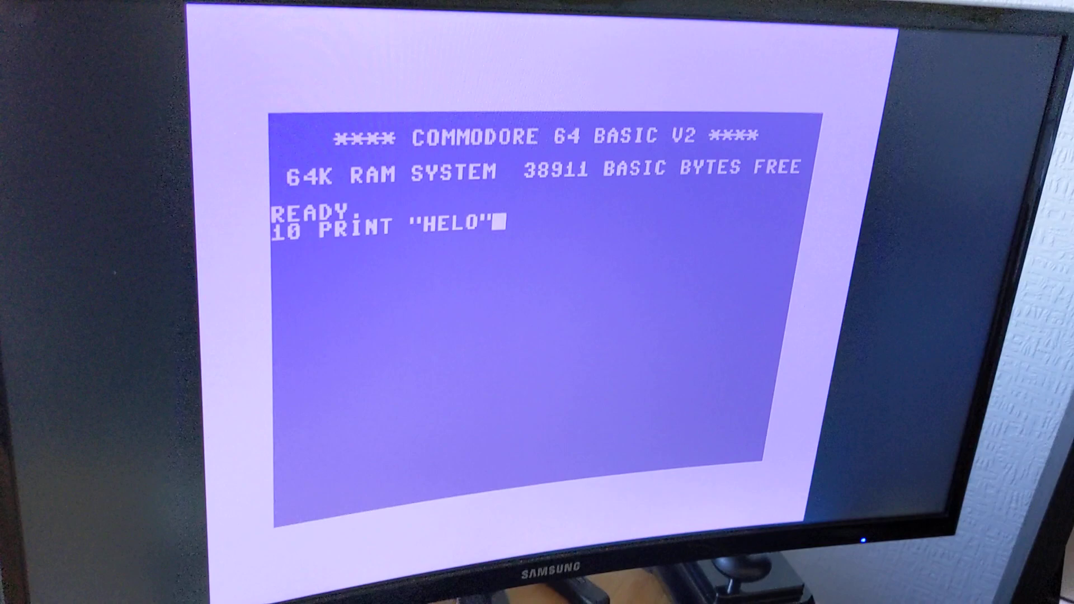
- Enter line 10 PRINT "HELO" into the BASIC program
{"action": "key", "text": "Return"}
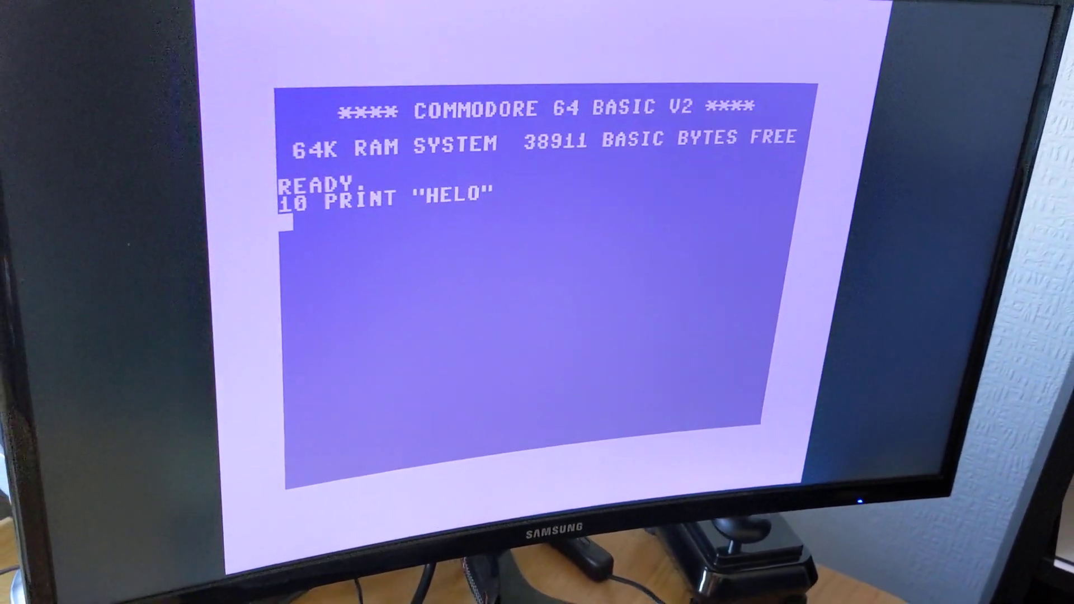
{"action": "type", "text": "RUN"}
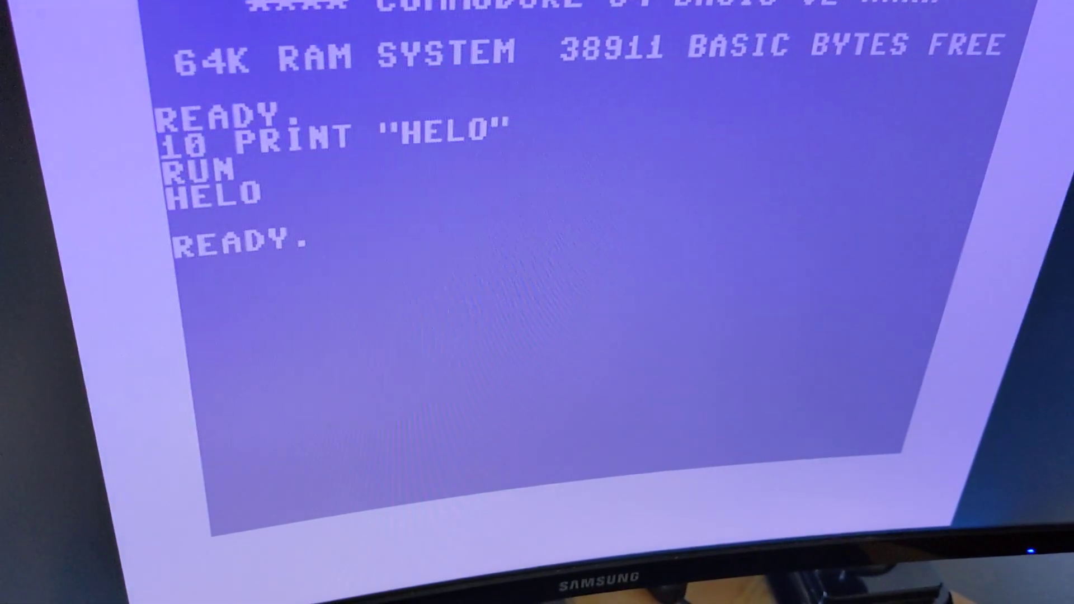
- Bring up the ZXDOS quick menu over the BASIC screen
{"action": "key", "text": "F12"}
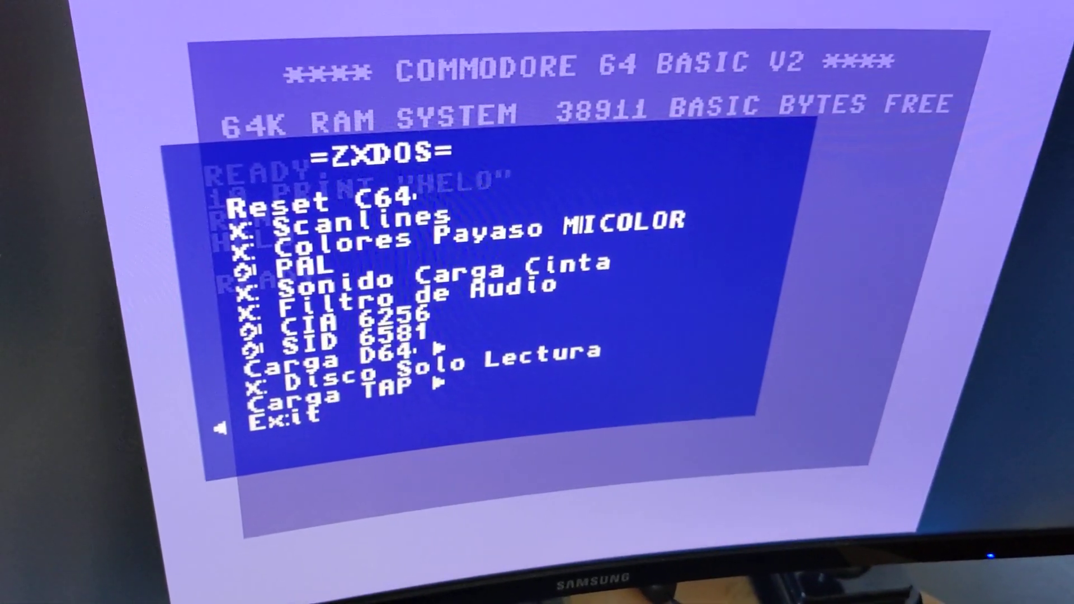